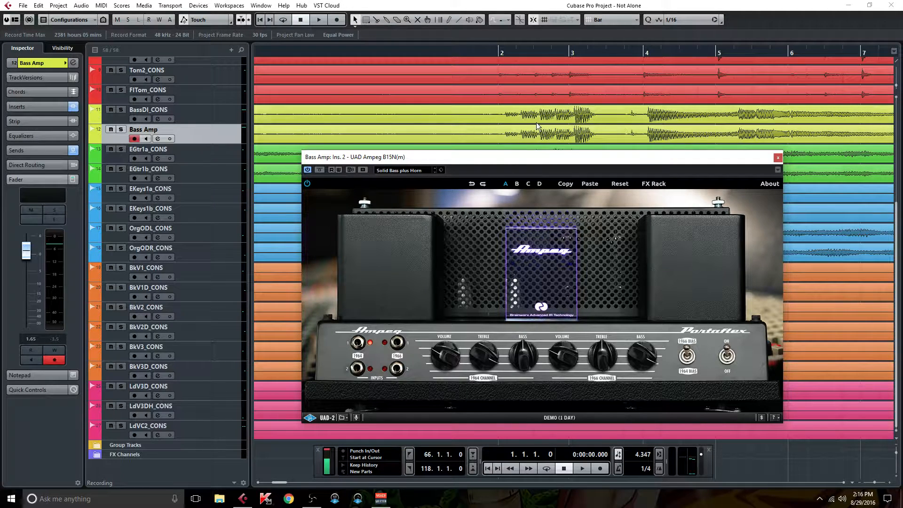
click(158, 138)
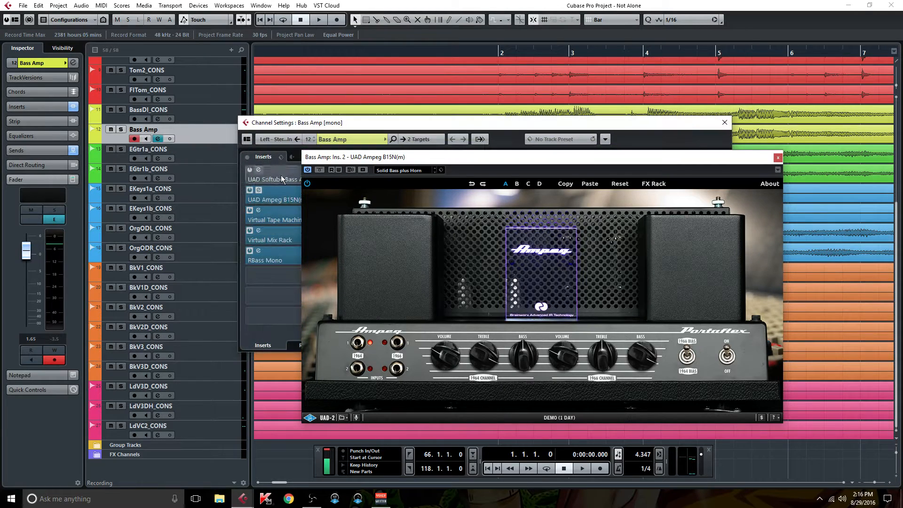
click(259, 169)
drag(512, 71, 408, 93)
click(568, 161)
drag(568, 162, 688, 163)
click(331, 93)
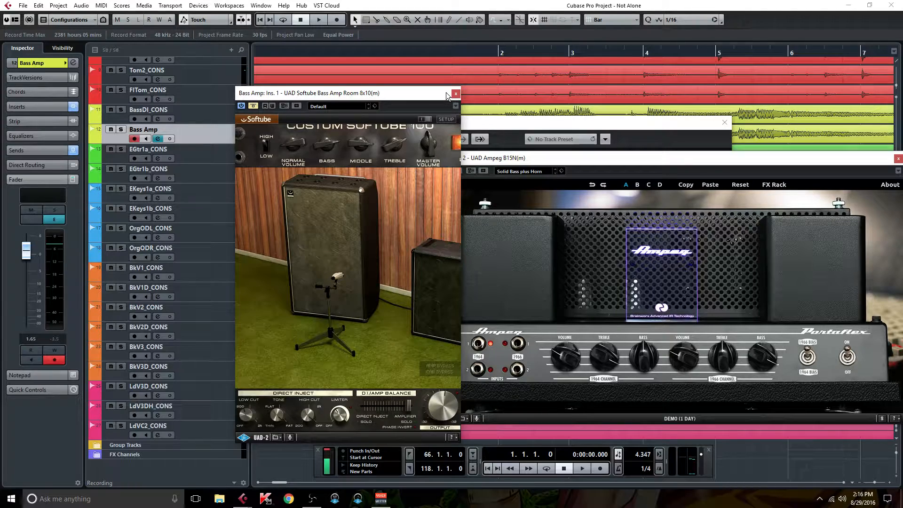
drag(399, 95, 331, 102)
drag(590, 159, 546, 134)
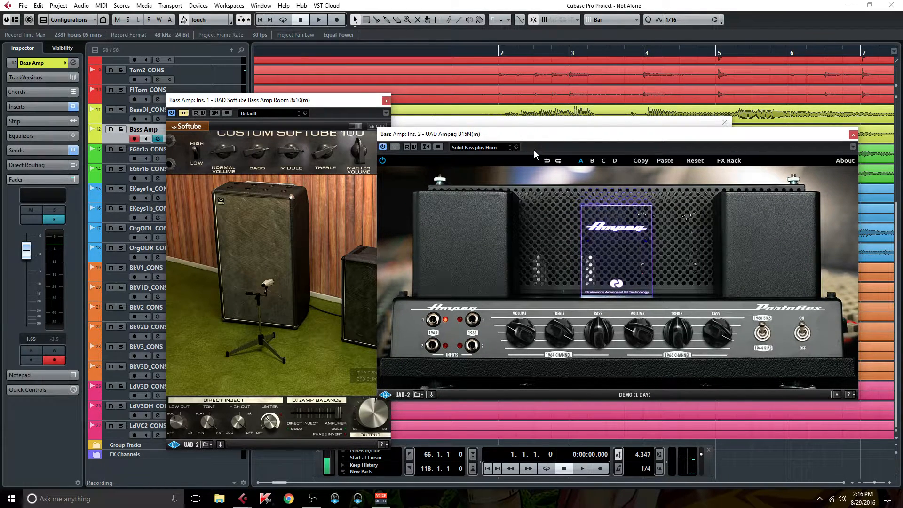
drag(556, 140, 570, 142)
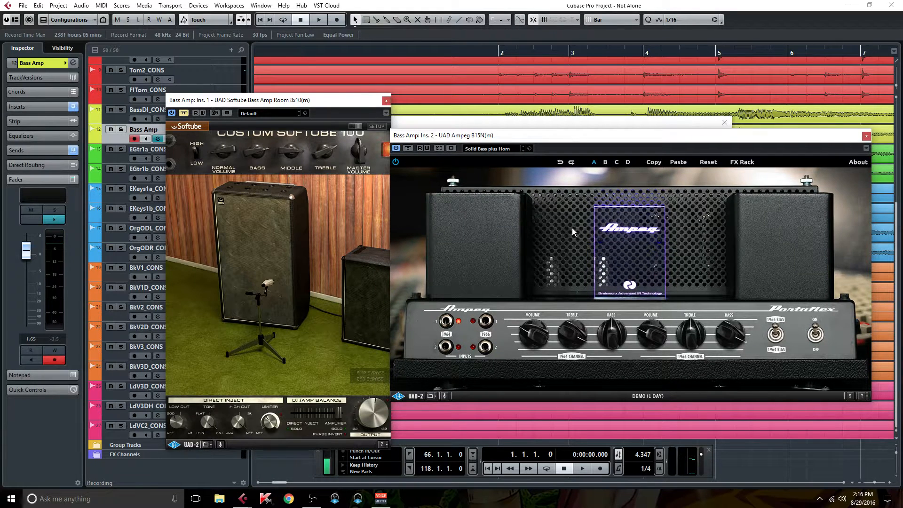
click(386, 101)
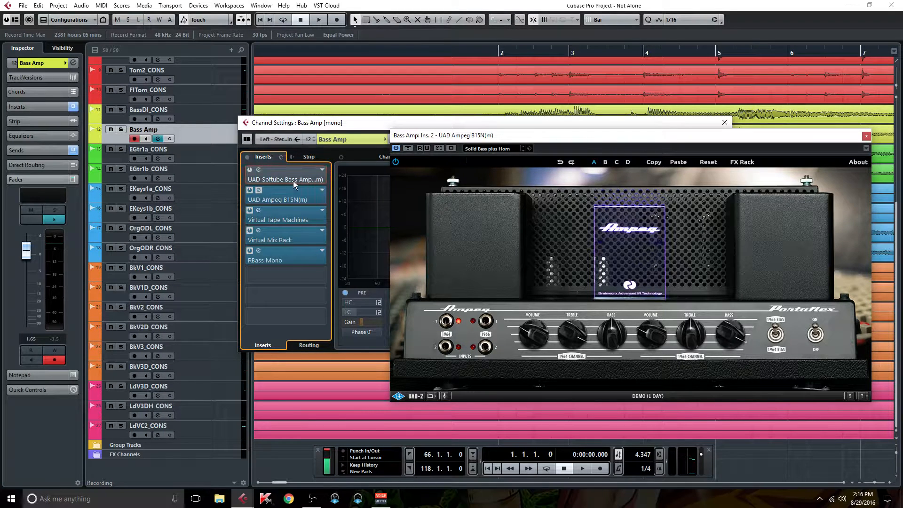
click(725, 122)
Start playback from near bar 2 and reopen the Bass Amp channel settings
click(477, 56)
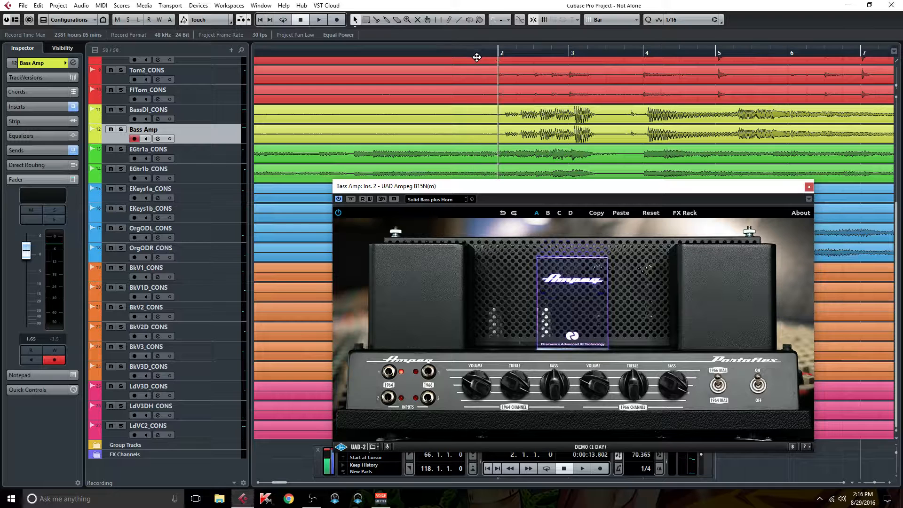
key(space)
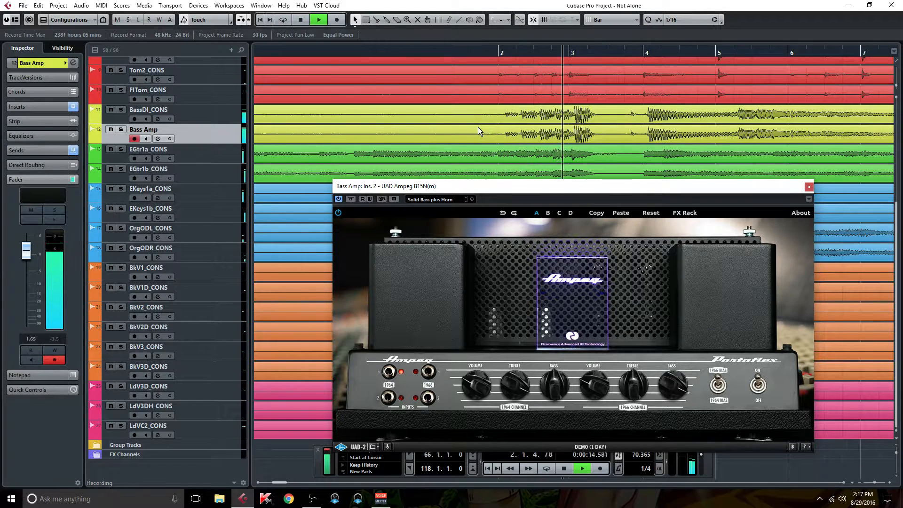
click(159, 140)
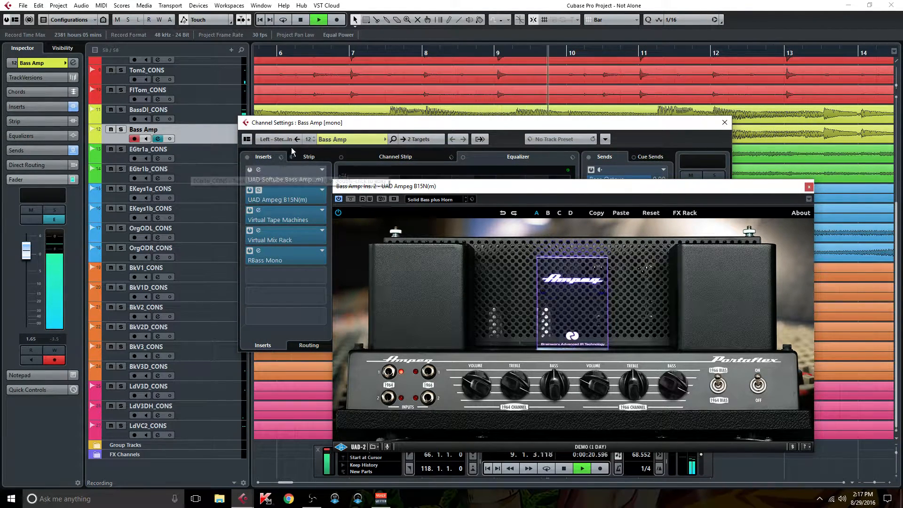
Compare the Softube Bass Amp and Ampeg B15N inserts by toggling bypass, ending with Ampeg bypassed
click(251, 191)
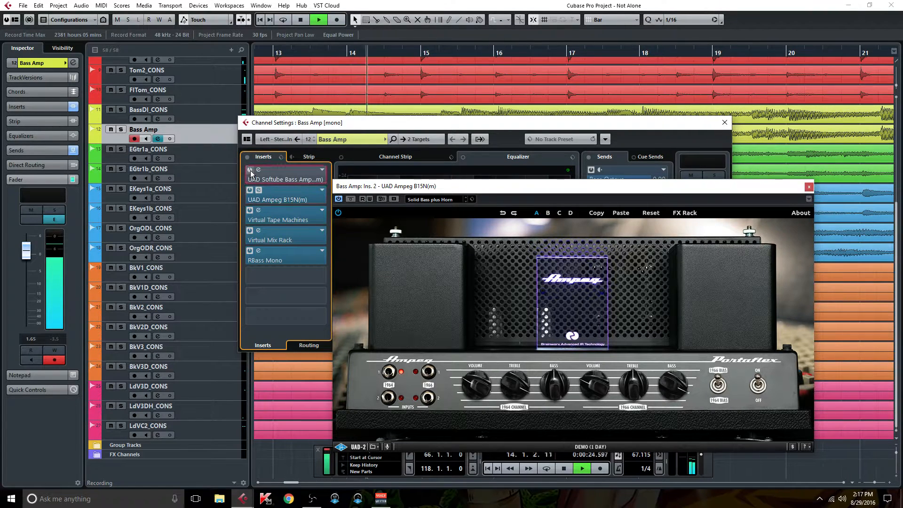
click(251, 192)
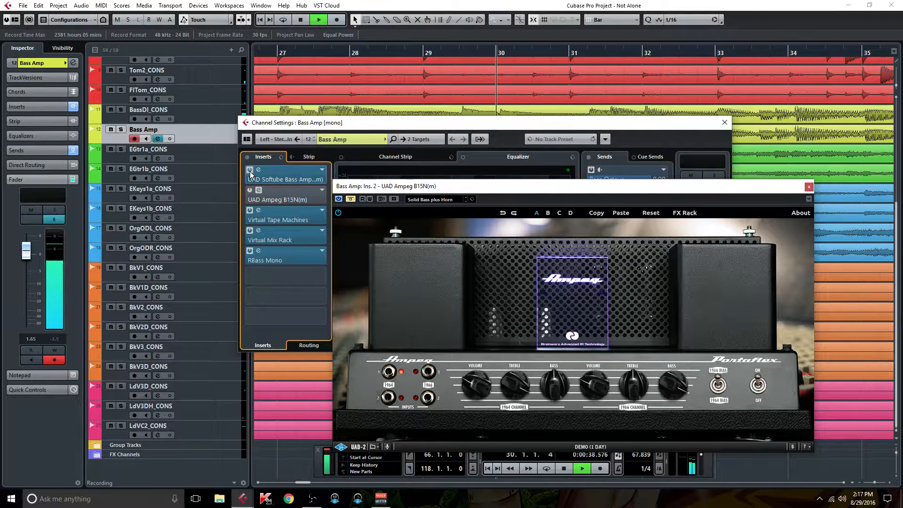
click(249, 170)
click(251, 190)
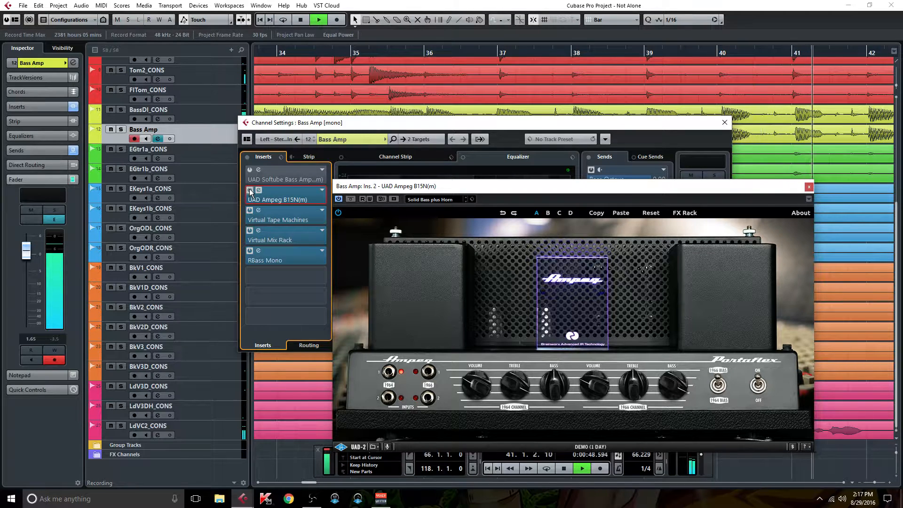
click(250, 191)
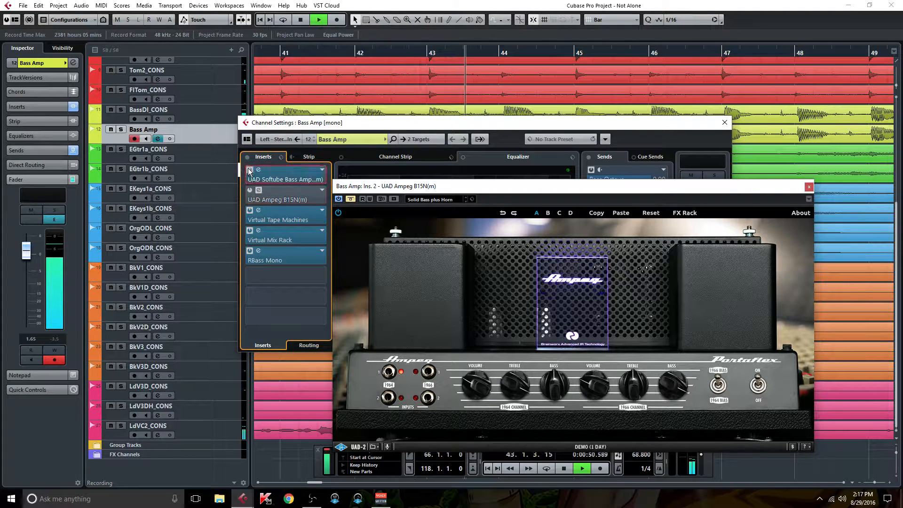
drag(523, 187, 495, 275)
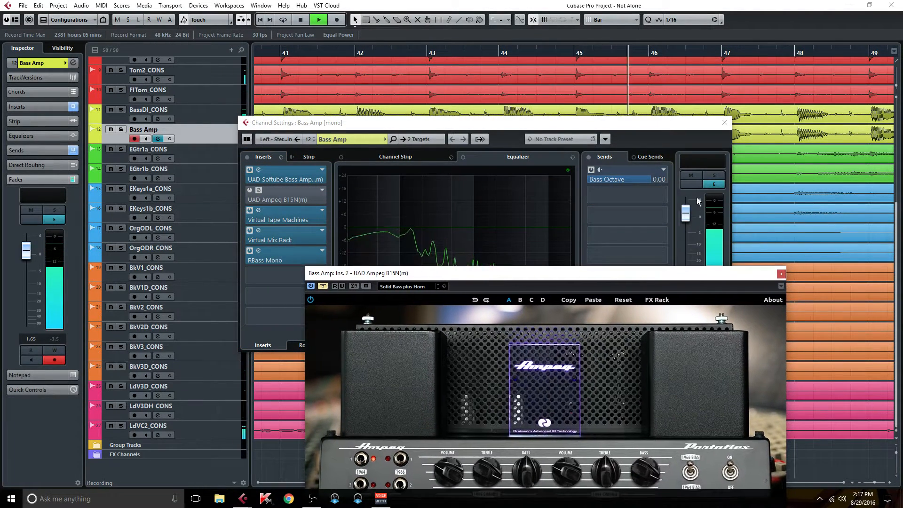
Solo Bass Amp and alternate bypass between the Softube and Ampeg B15N inserts, ending with Ampeg active
click(720, 175)
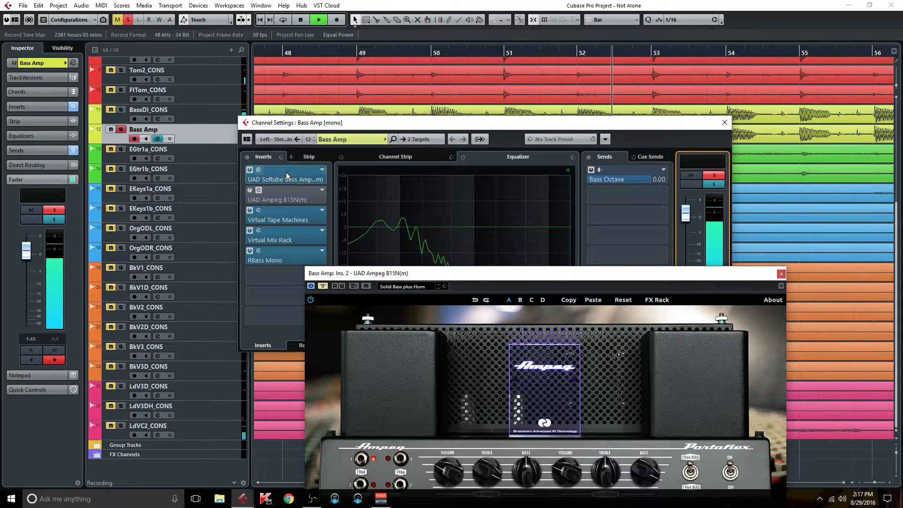
click(250, 170)
drag(402, 277, 449, 194)
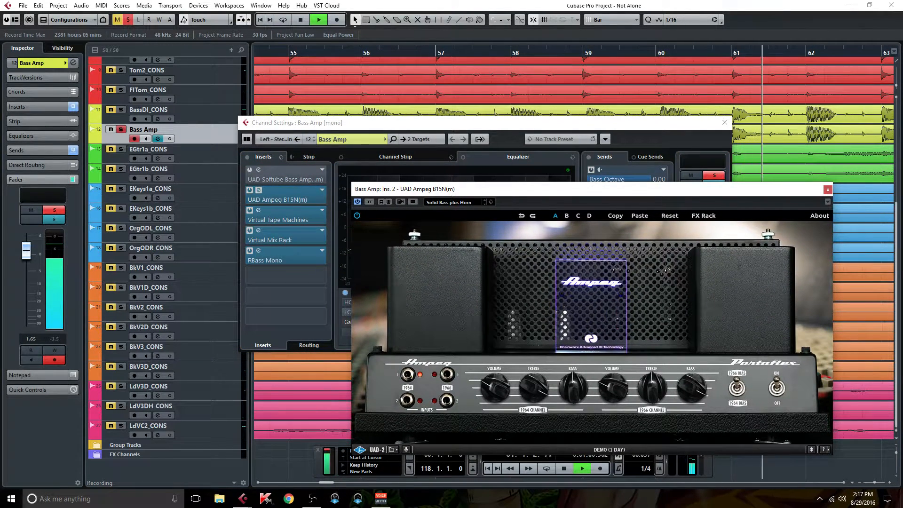
click(250, 190)
click(249, 170)
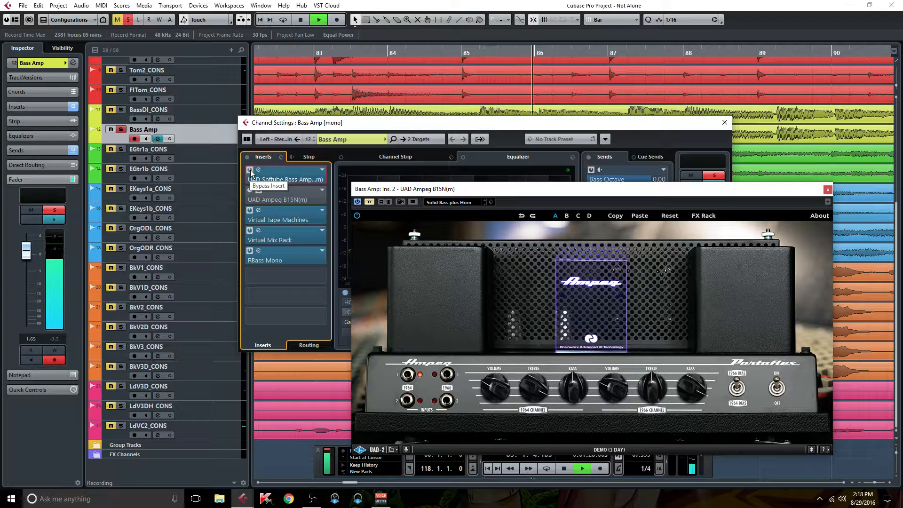
click(250, 170)
click(251, 190)
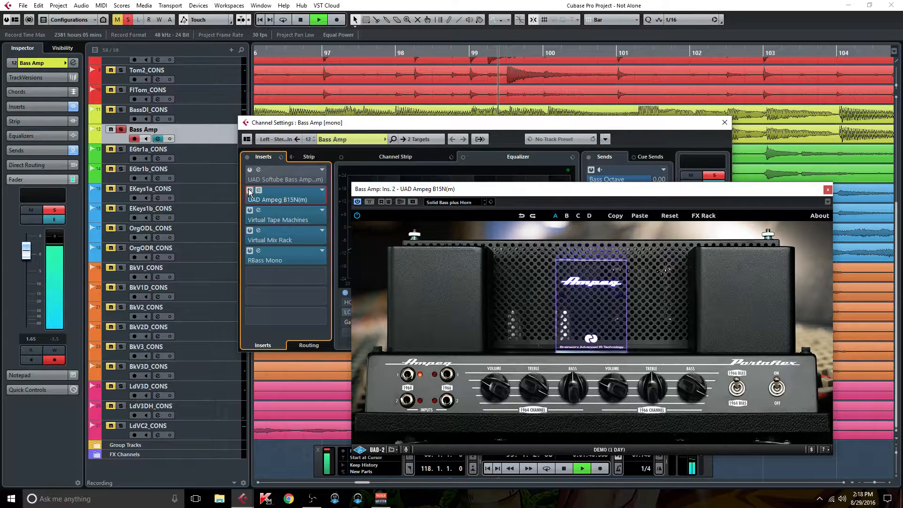
Clear the solo, reopen Bass Amp channel settings, and re-enable the amp inserts
click(130, 22)
click(158, 138)
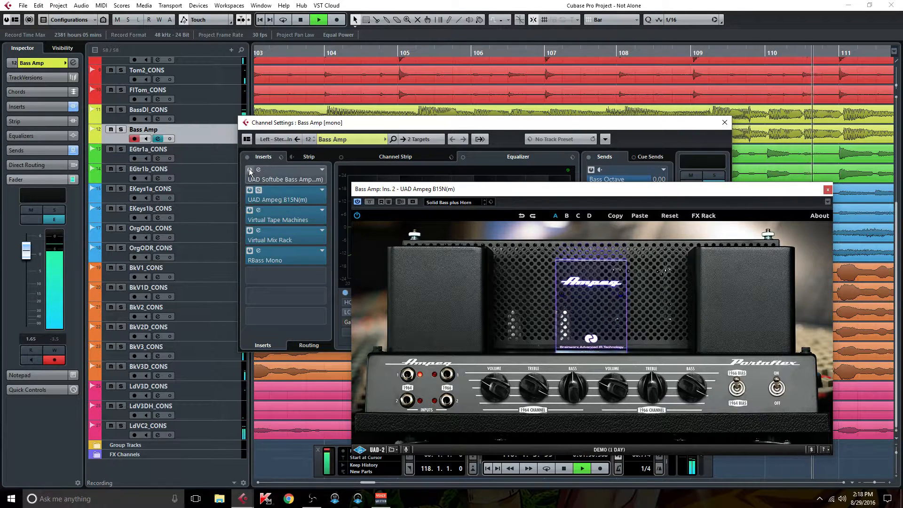
click(250, 190)
click(251, 171)
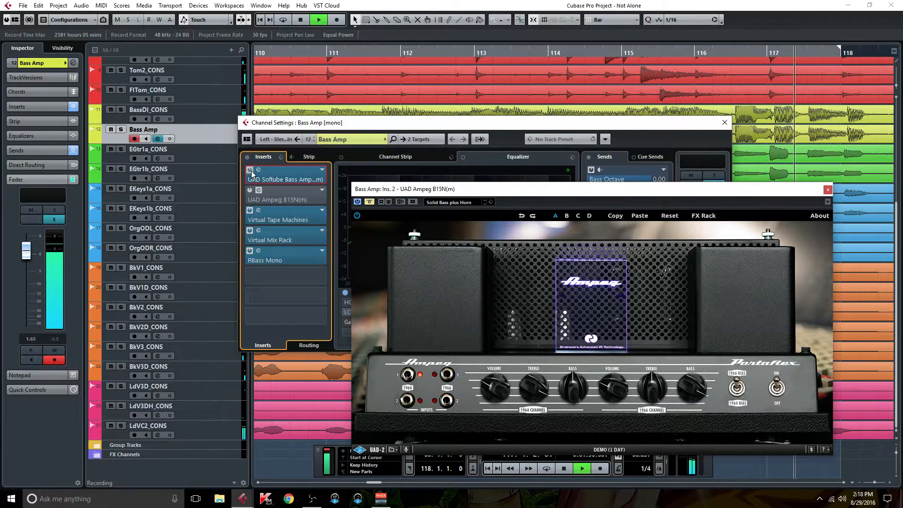
click(250, 190)
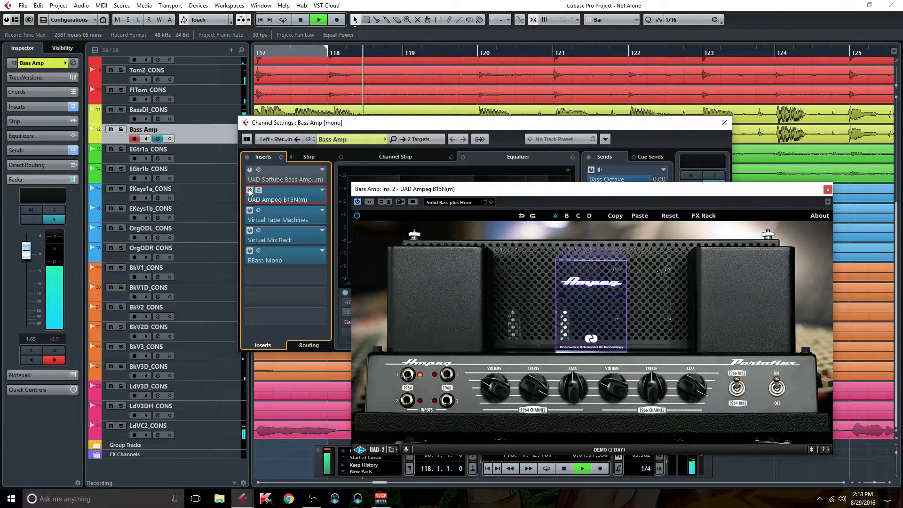
Re-solo Bass Amp, A/B the Ampeg B15N bypass on and off, then stop playback
click(714, 176)
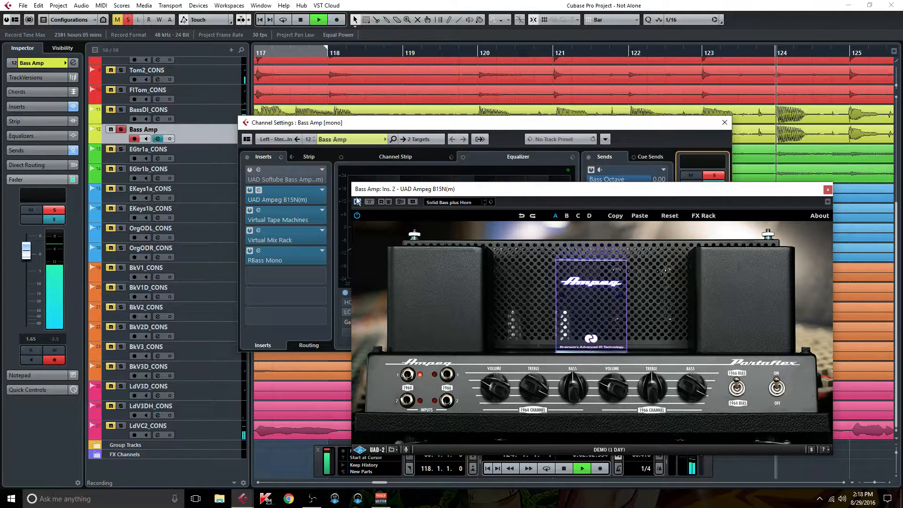
click(250, 190)
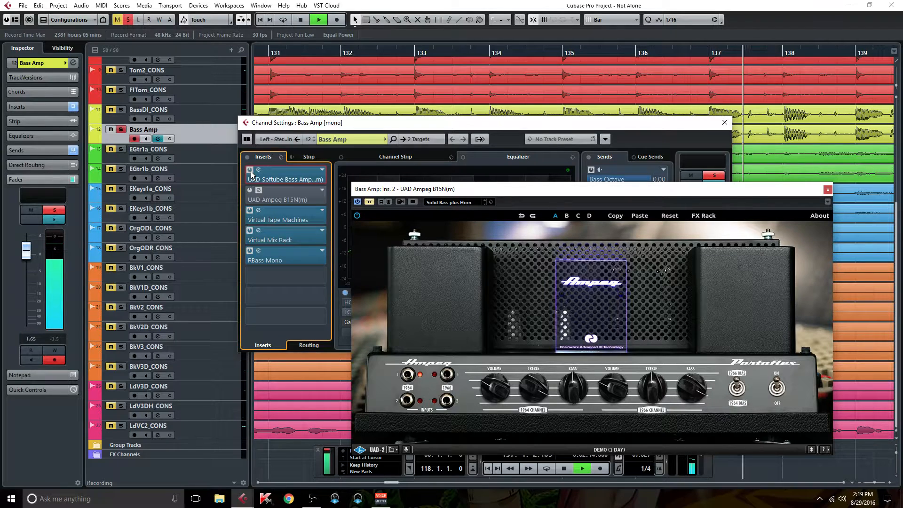
click(250, 190)
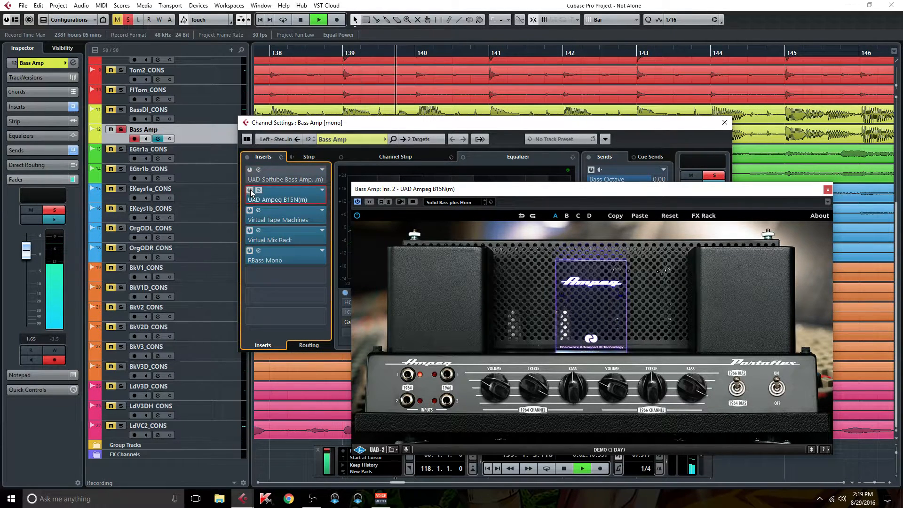
key(space)
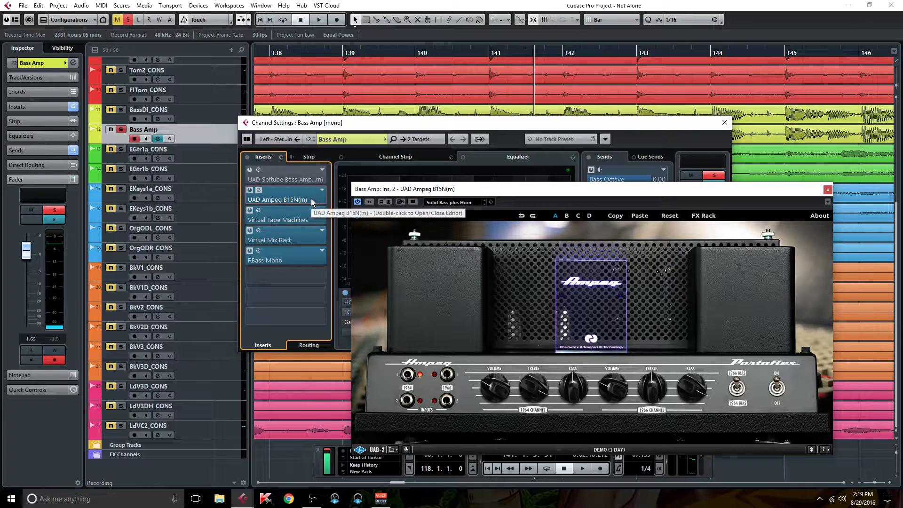
click(284, 179)
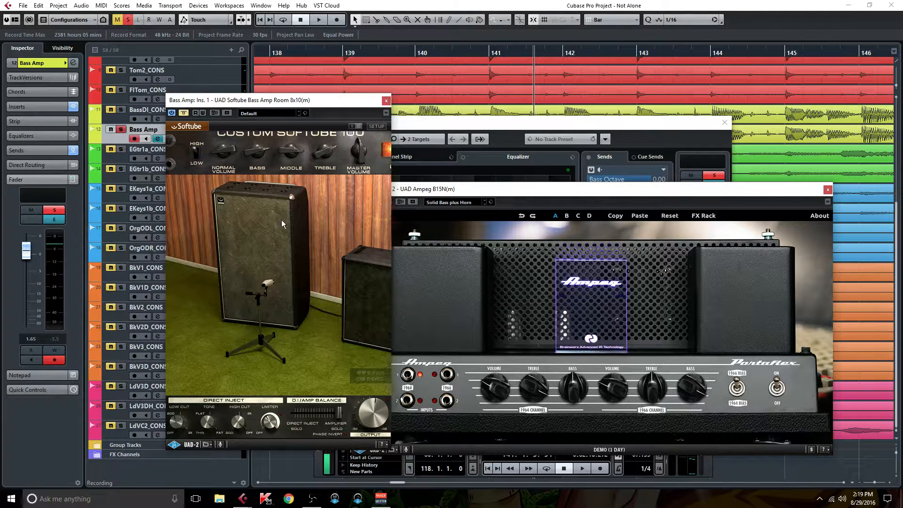
drag(518, 189, 541, 185)
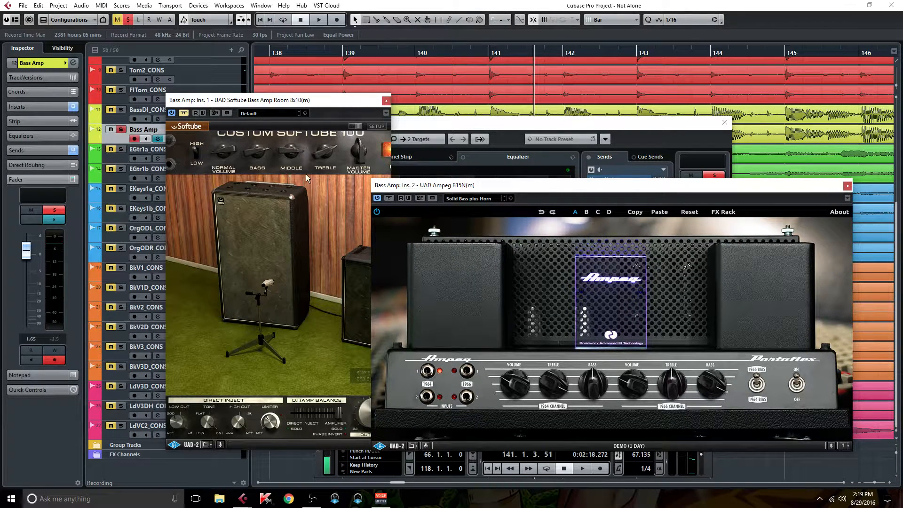
drag(271, 103, 216, 132)
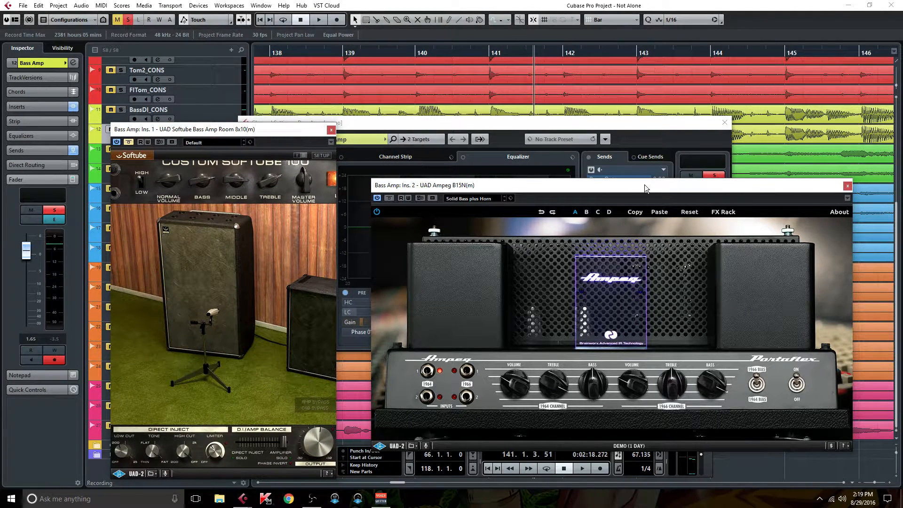
drag(631, 187, 625, 158)
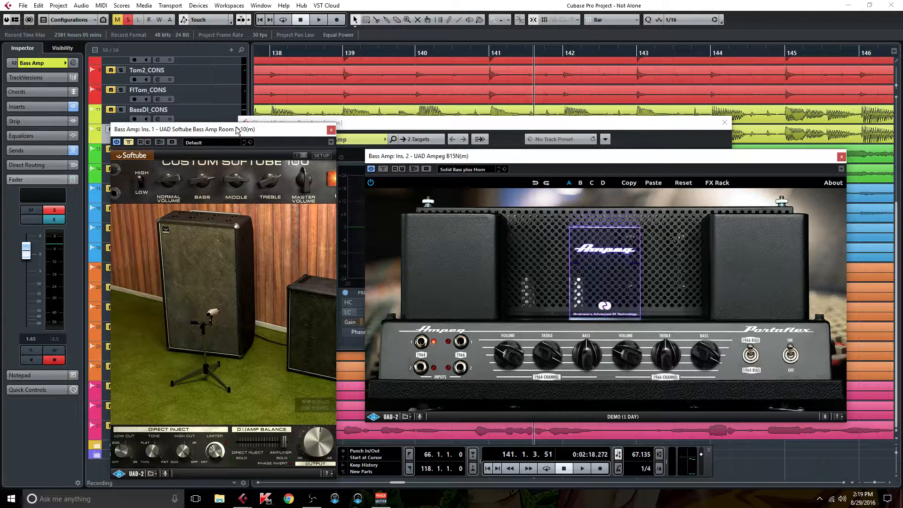
drag(236, 130, 234, 124)
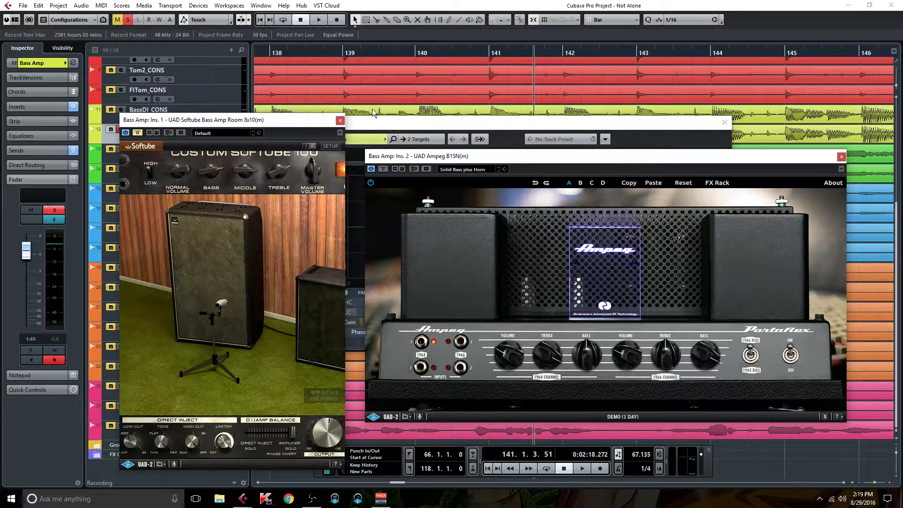
click(340, 121)
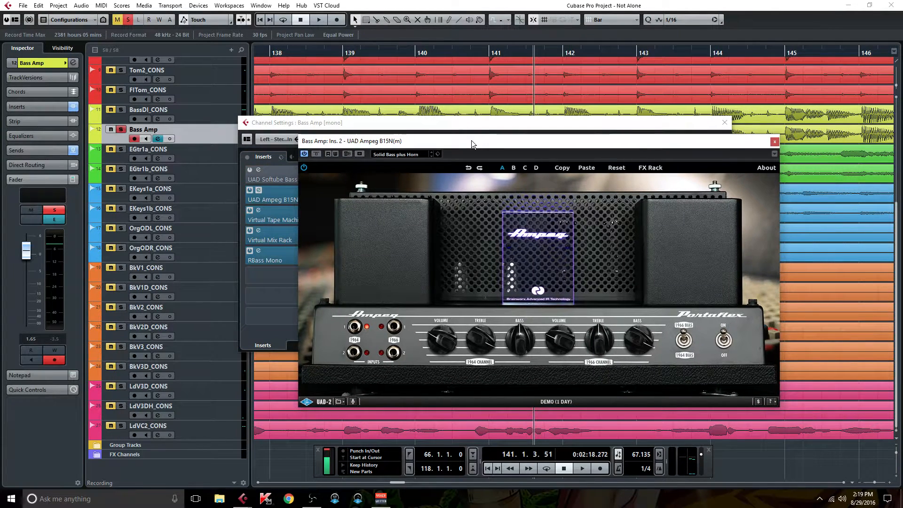
drag(538, 154, 506, 139)
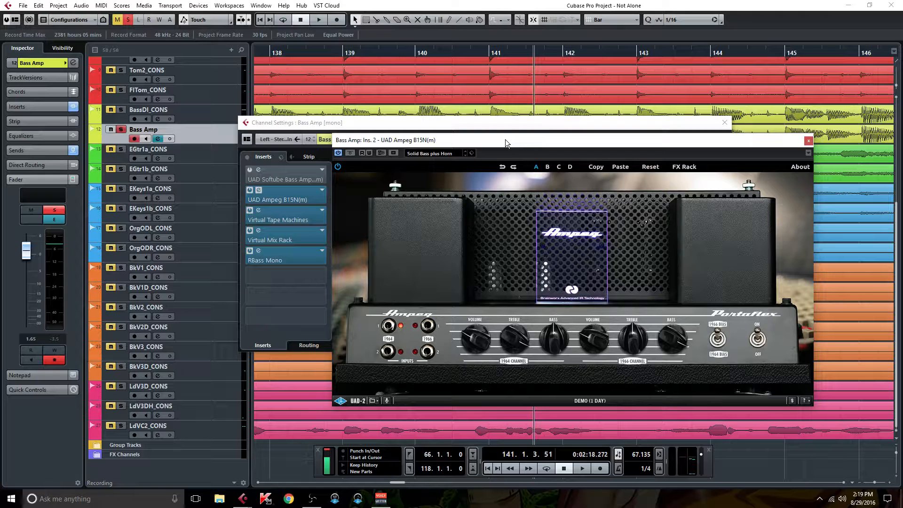
Reveal the Ampeg B15N FX rack: Tight 50 Hz, Smooth 12.0 kHz, Power Soak -4.0 dB, 13 B15 Ribbon -EQ cabinet
drag(505, 139, 503, 140)
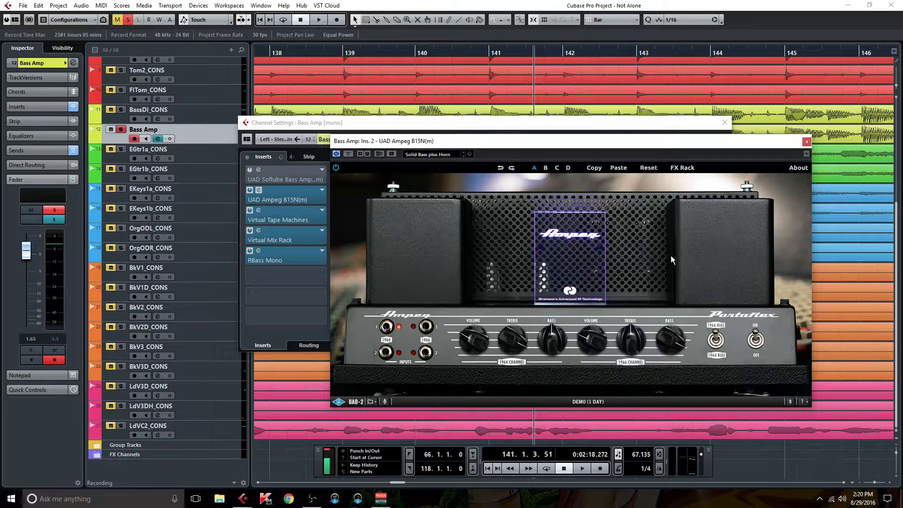
click(731, 214)
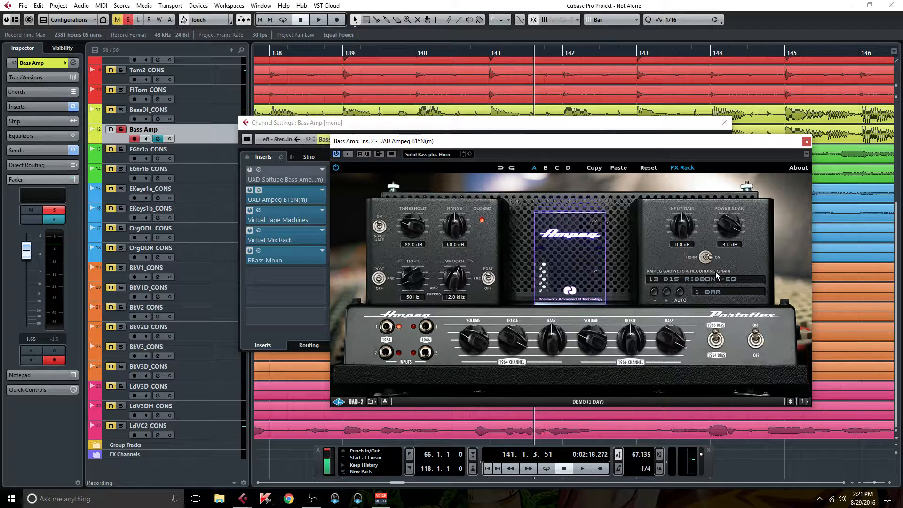
Browse the cabinet list without changing it, then hide the FX rack
click(712, 280)
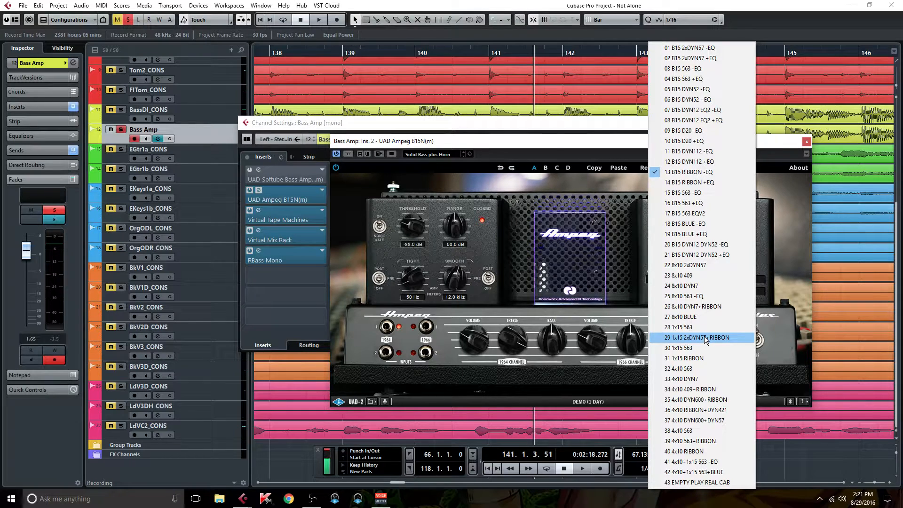
click(614, 143)
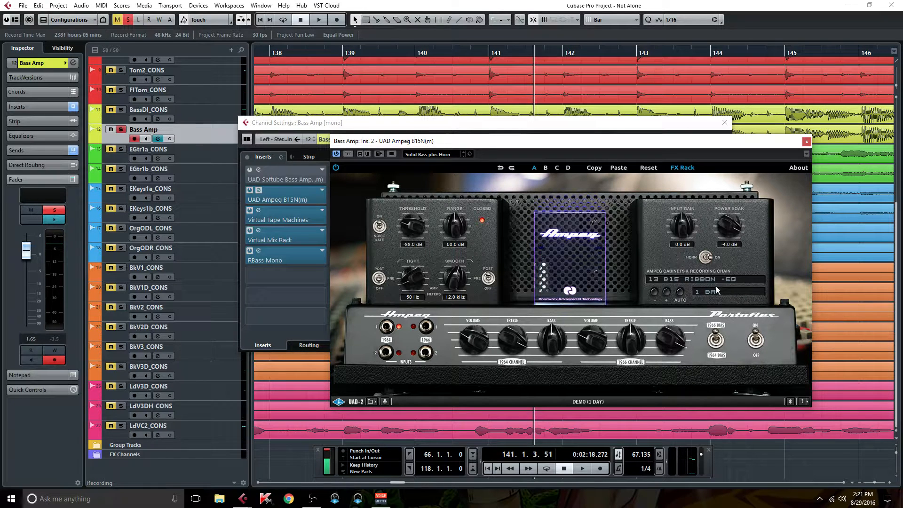
click(686, 169)
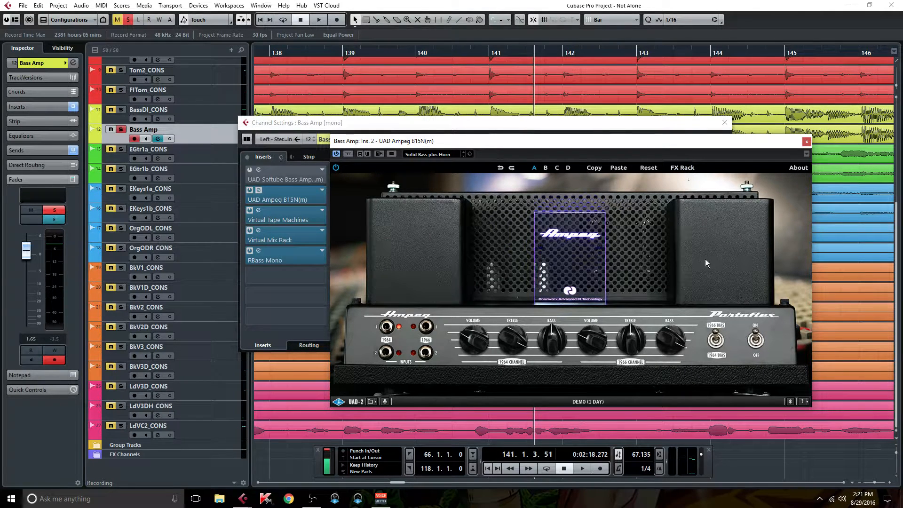
Flip the bias to 1964 and back to 1966, then show and hide the FX rack again
click(716, 338)
click(718, 346)
click(690, 169)
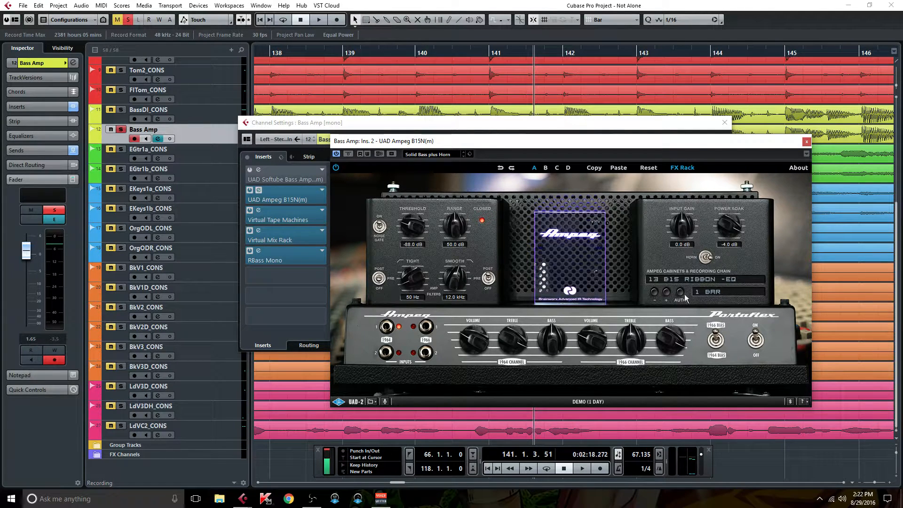
click(679, 170)
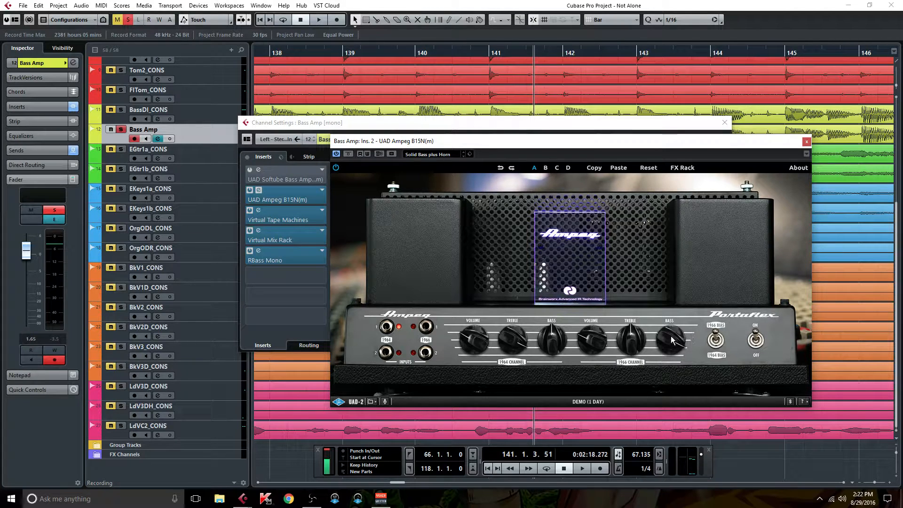
Plug the Ampeg B15N into the 1966 channel input and close its plugin window
click(426, 328)
click(806, 141)
drag(654, 123, 744, 179)
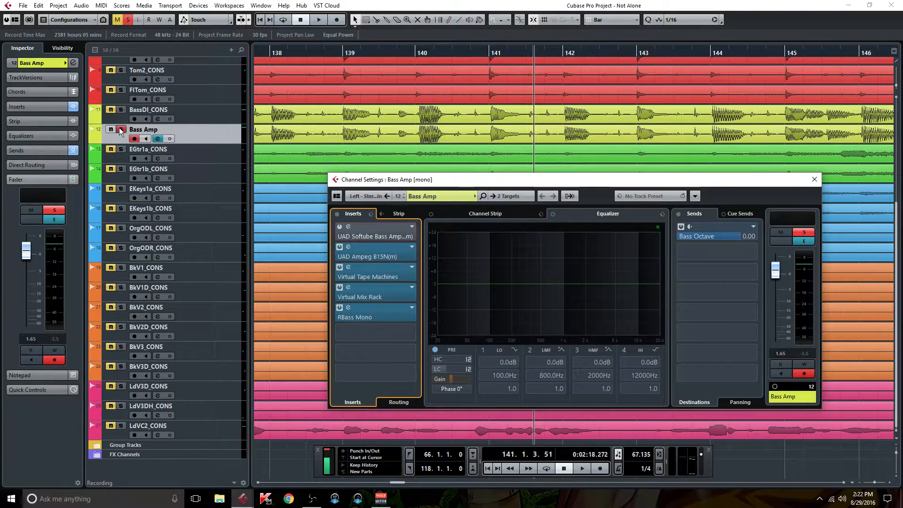
Close the Bass Amp channel settings, clear its solo, and play from bar 2
click(260, 20)
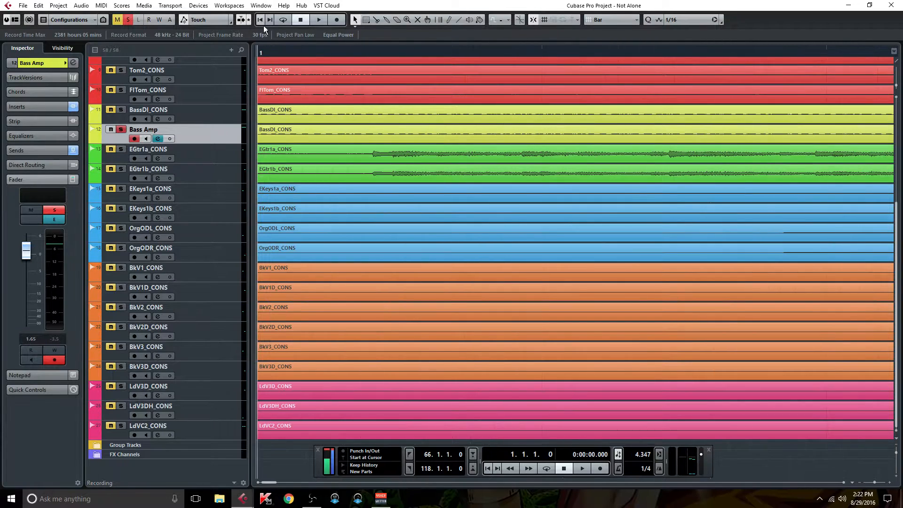
click(878, 52)
click(883, 52)
click(844, 483)
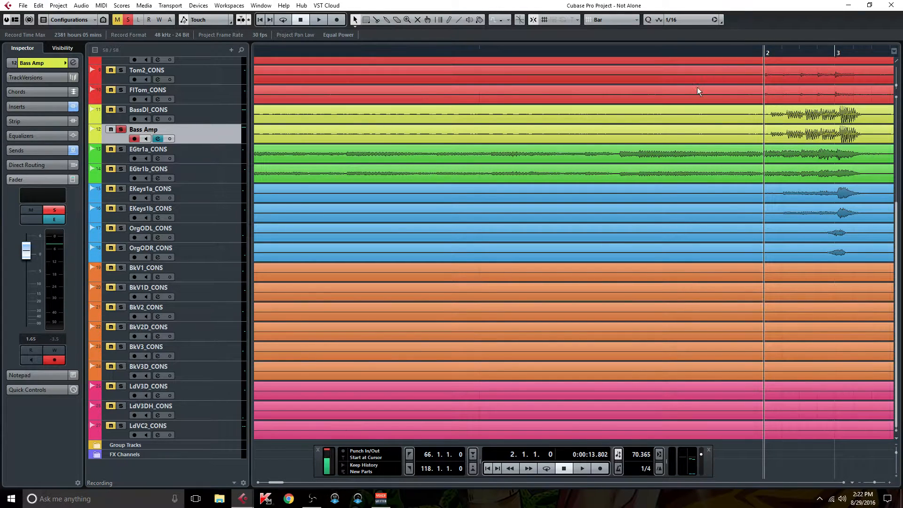
click(158, 139)
click(120, 130)
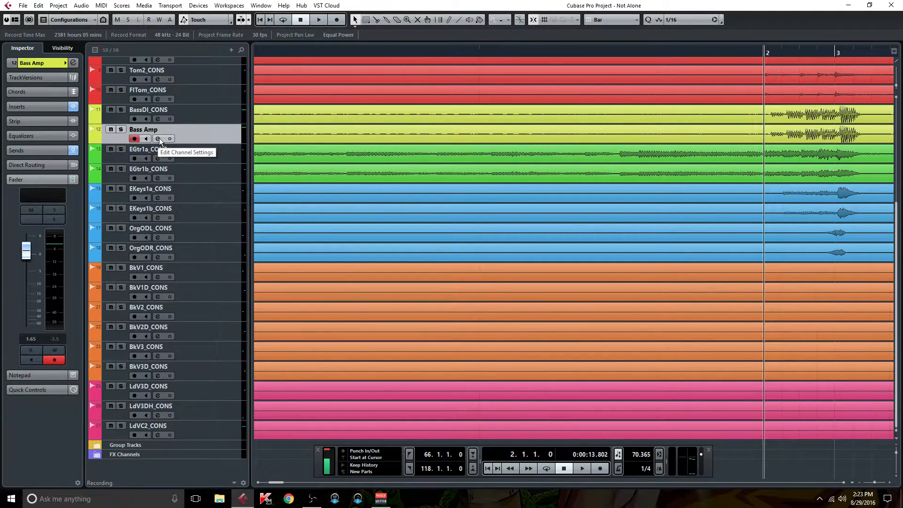
key(space)
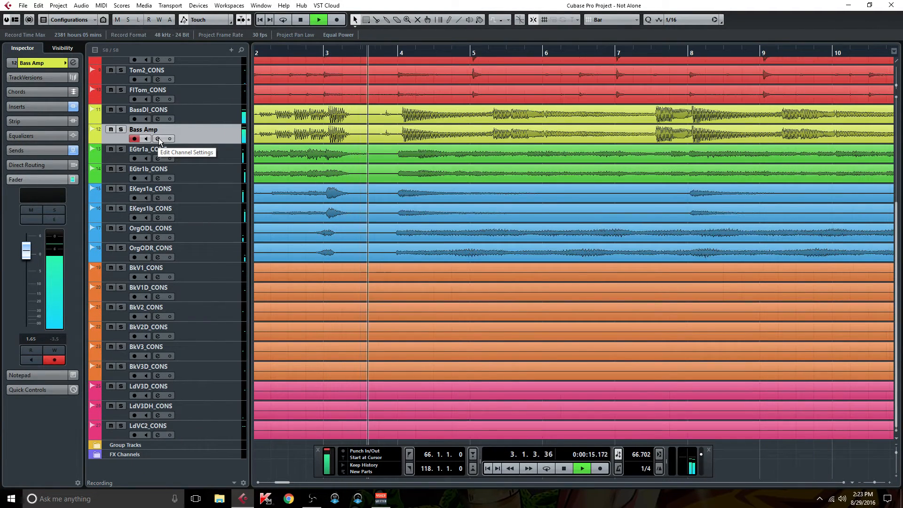
Open Bass Amp channel settings, solo the track, and restart playback while toggling the Ampeg B15N bypass
click(158, 137)
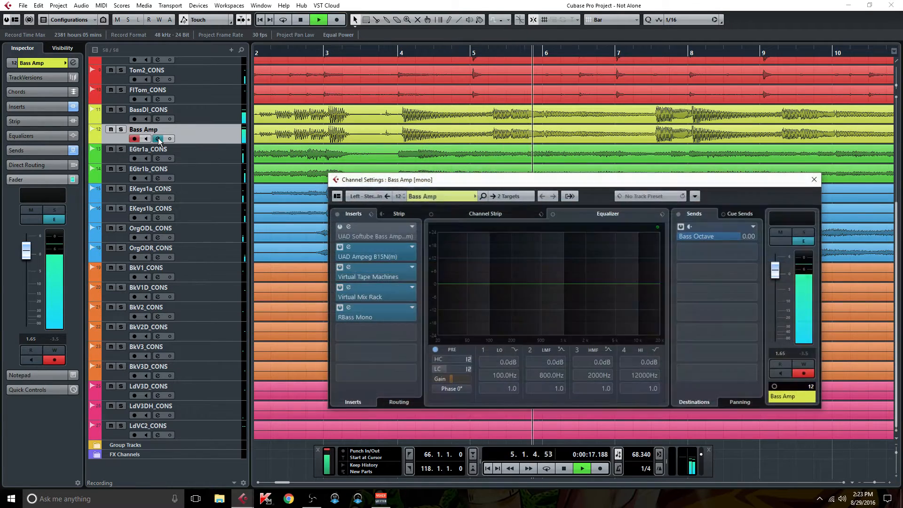
click(339, 247)
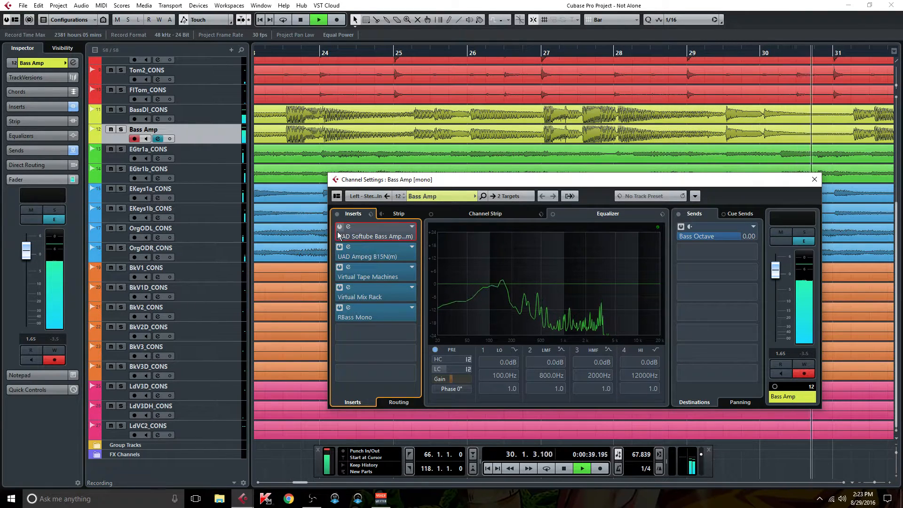
click(121, 130)
click(159, 139)
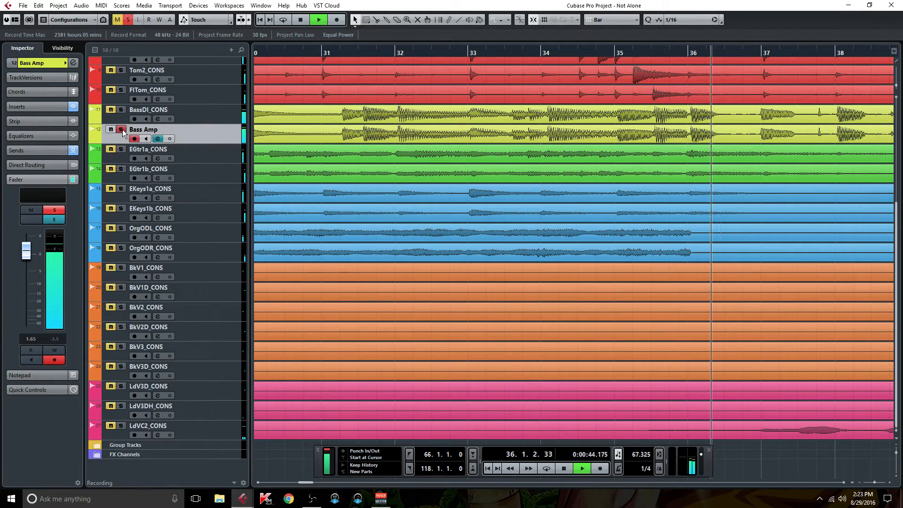
click(159, 139)
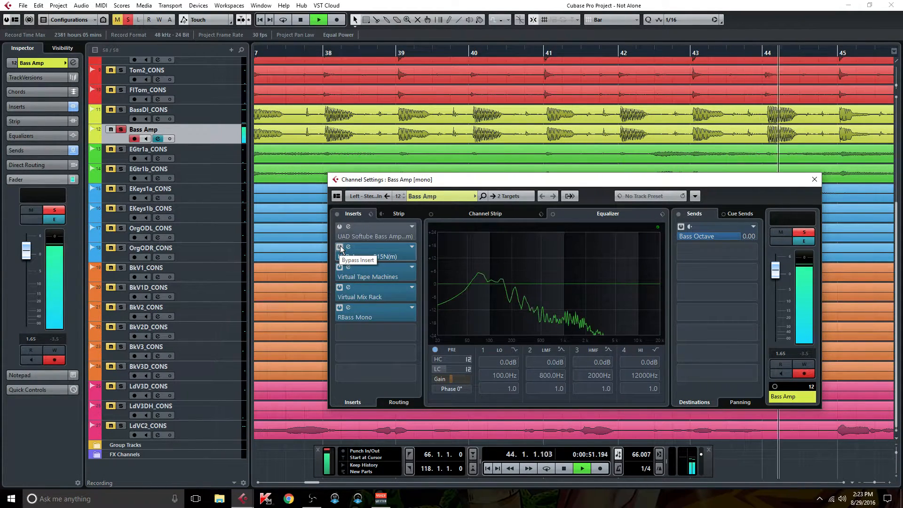
key(space)
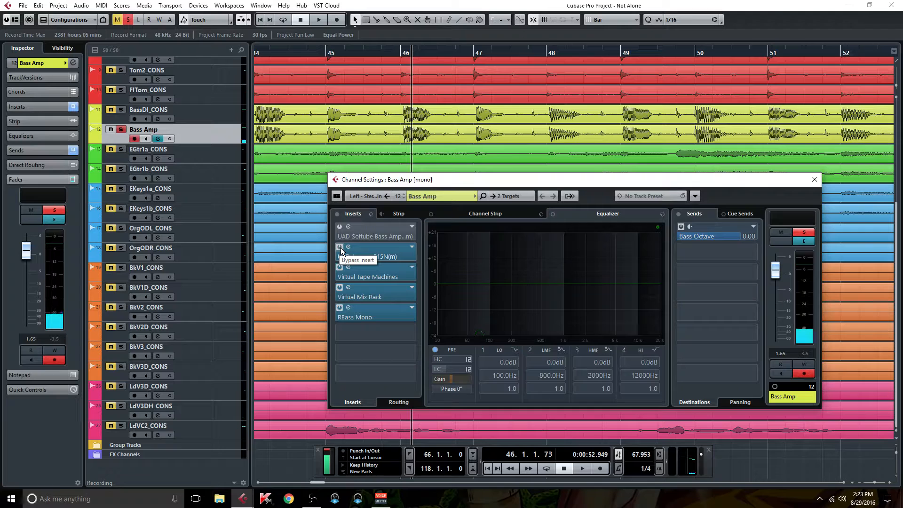
key(space)
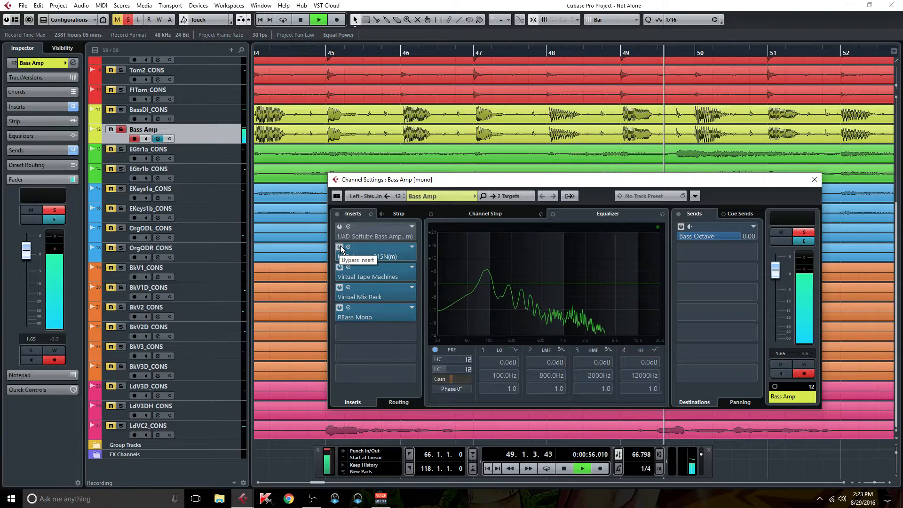
Bypass the Softube Bass Amp insert and leave the UAD Ampeg B15N active
click(340, 247)
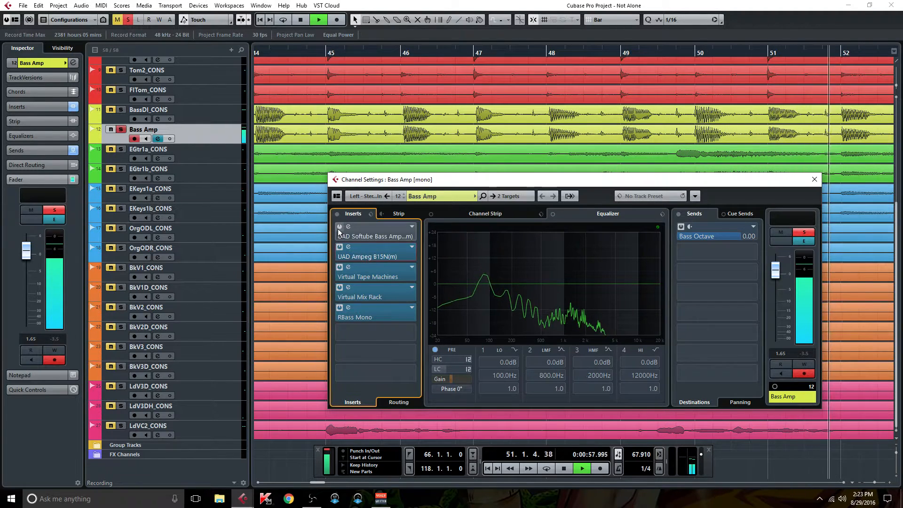
click(340, 246)
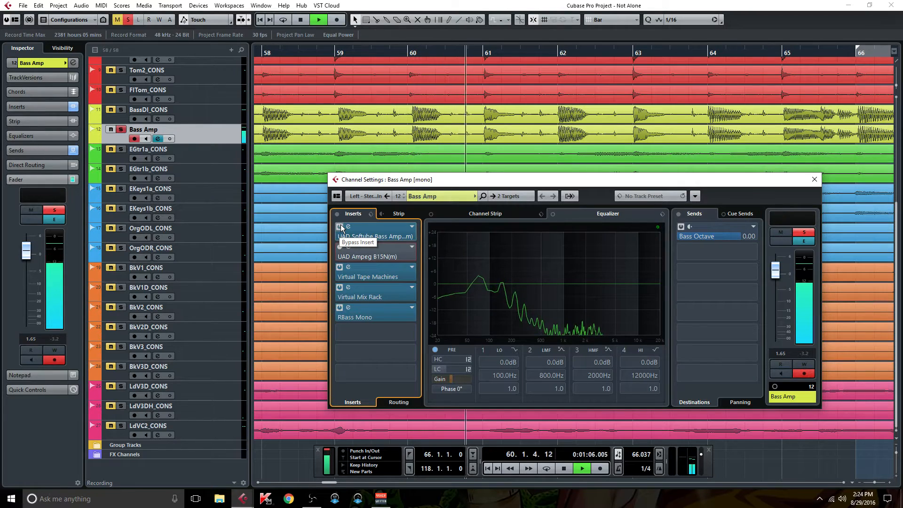
click(339, 227)
click(340, 247)
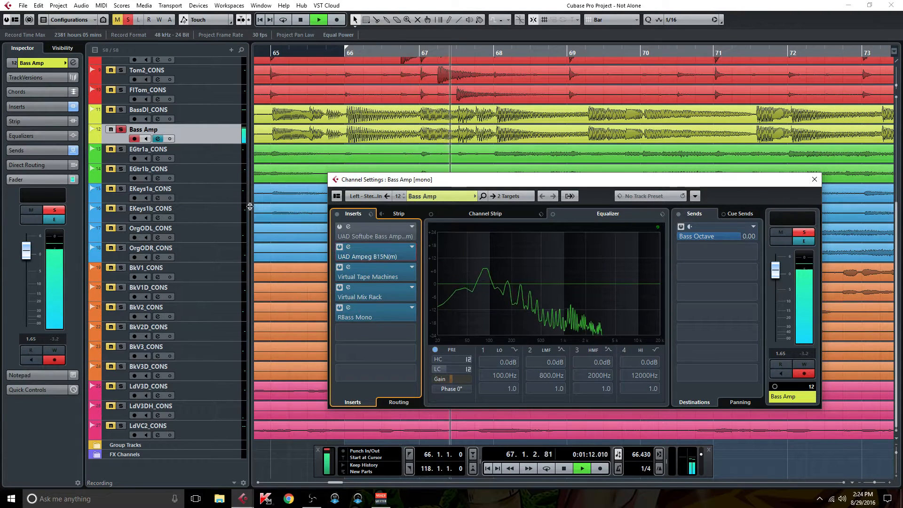
Clear all solos, stop playback at bar 104, and open the UAD Ampeg B15N editor
click(127, 20)
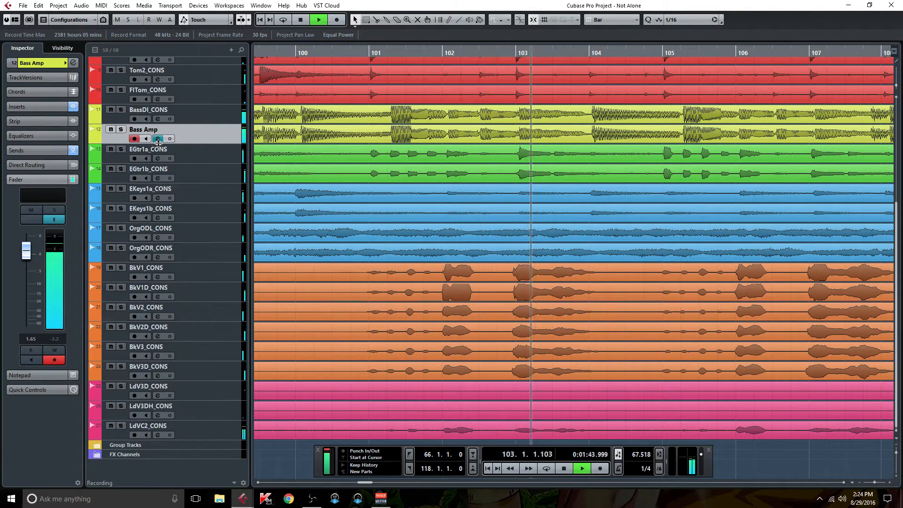
key(space)
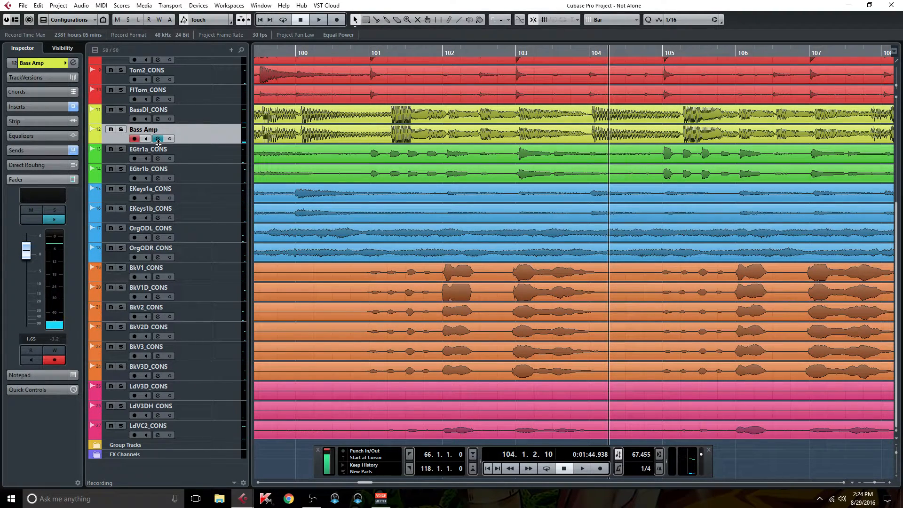
click(159, 139)
click(363, 257)
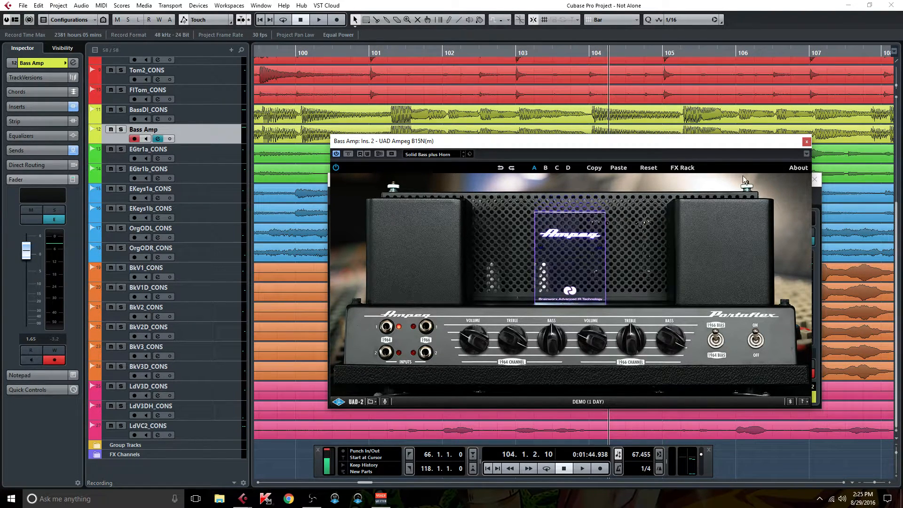
Close Channel Settings, nudge the Ampeg B15N editor up-left, and bring UAD Console forward
click(816, 180)
drag(468, 143, 454, 128)
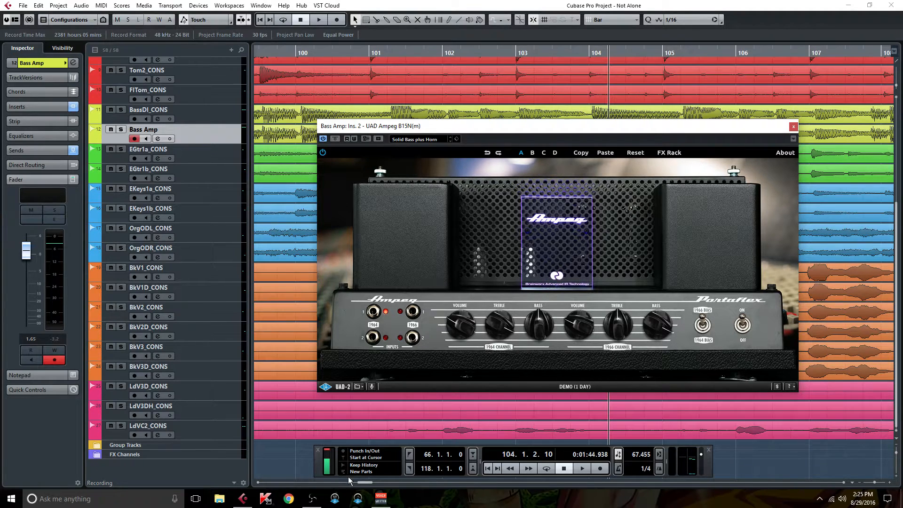
click(336, 498)
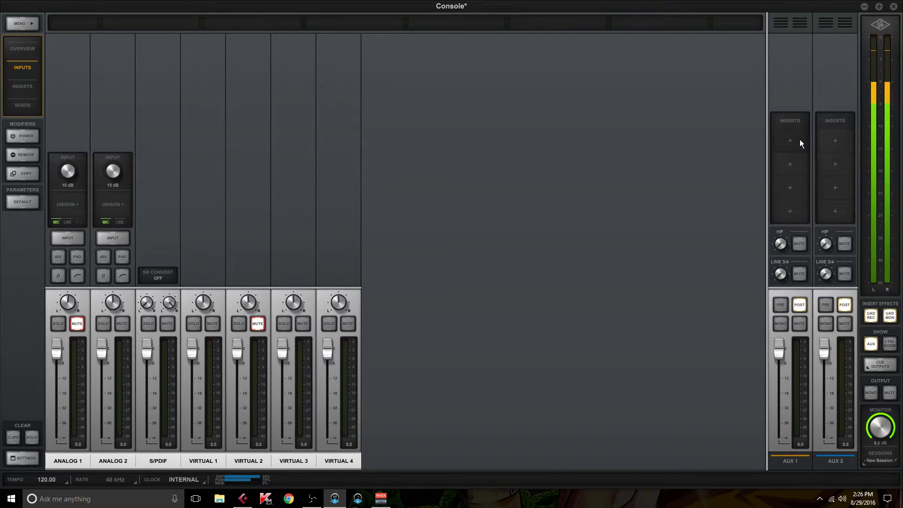
On UAD Console's Sends page, pull Analog 1's AUX 1 send to minimum, then close Console
click(25, 106)
drag(50, 124, 61, 288)
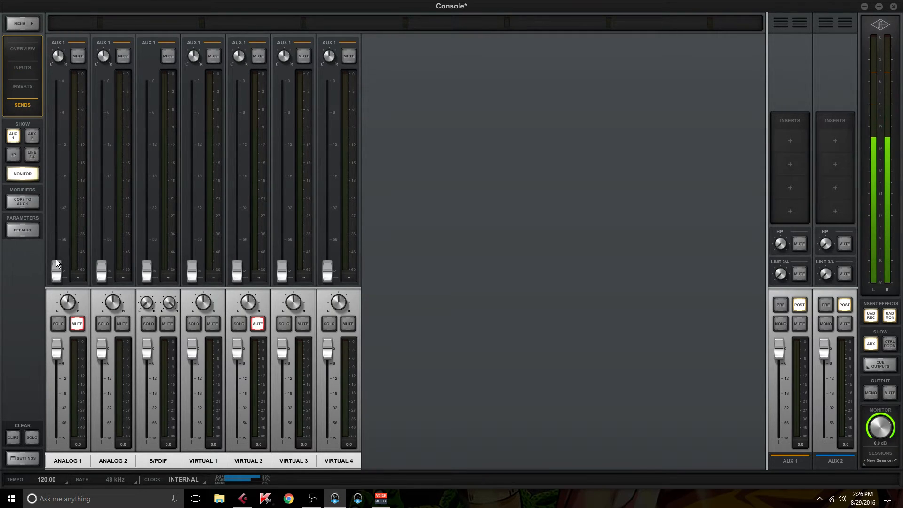
click(895, 7)
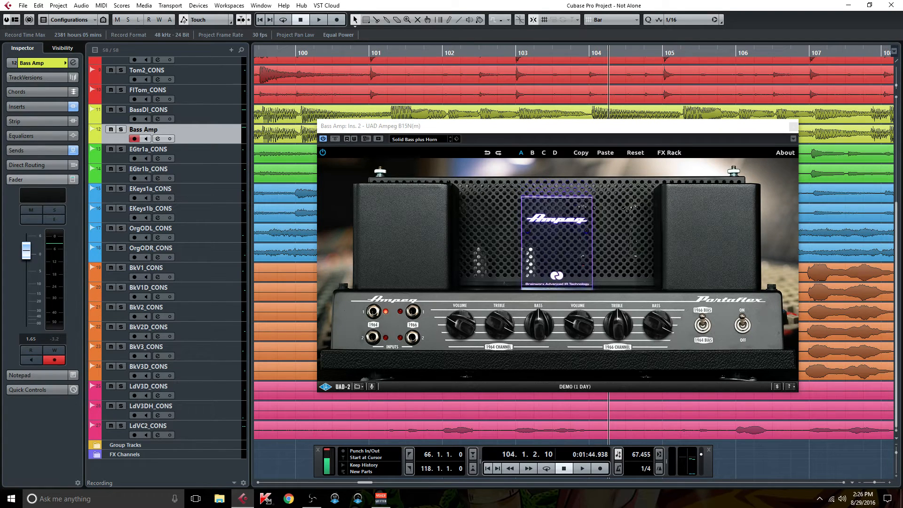
click(216, 117)
click(207, 132)
click(209, 118)
click(196, 115)
click(203, 137)
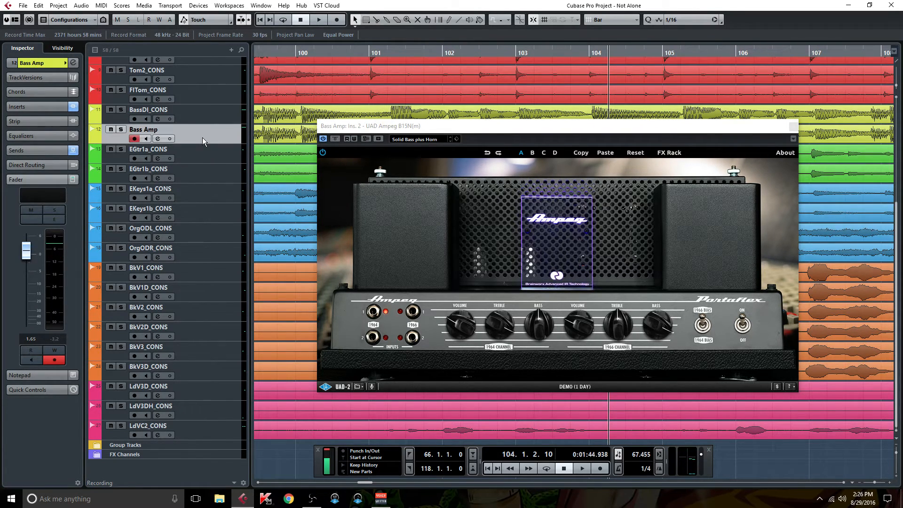